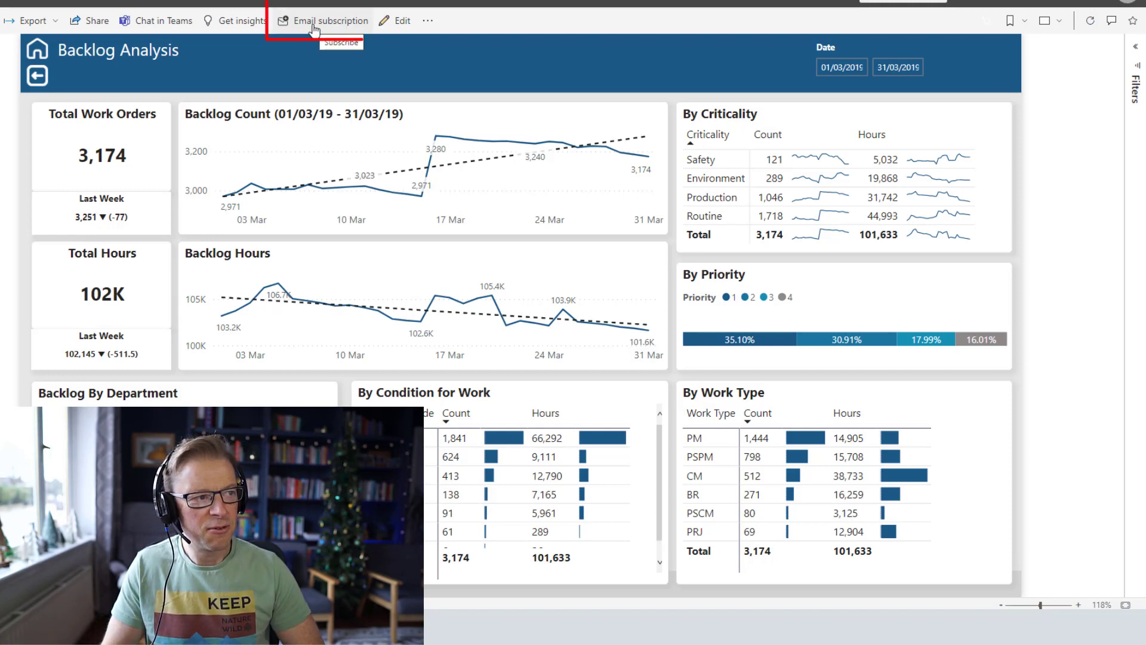
pyautogui.click(314, 24)
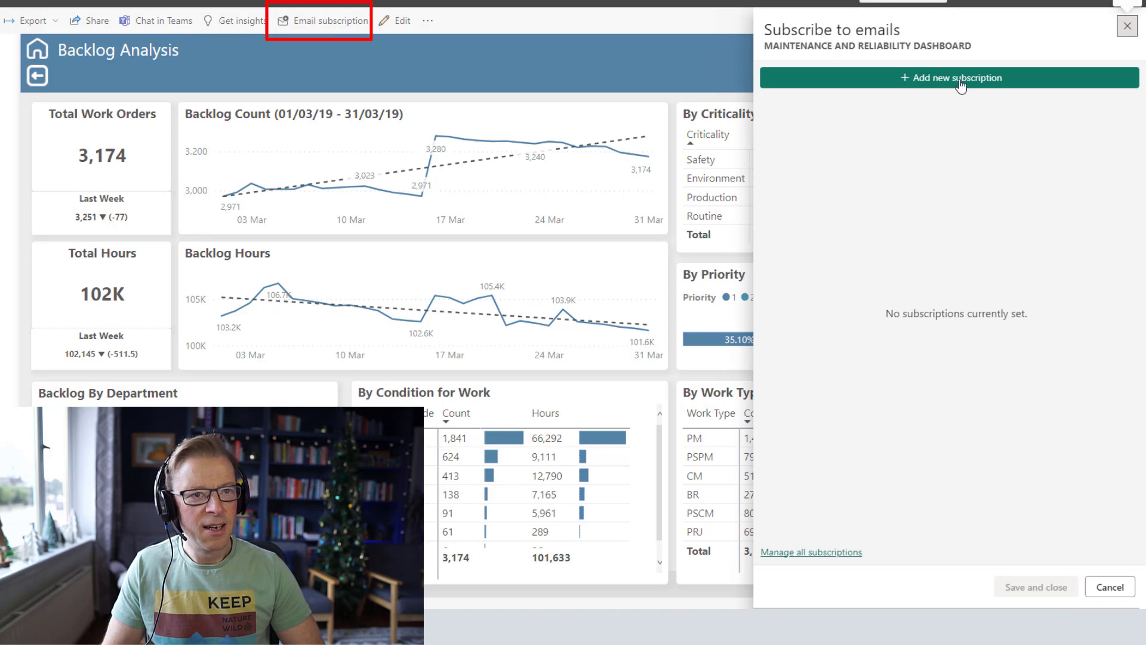
pyautogui.click(926, 84)
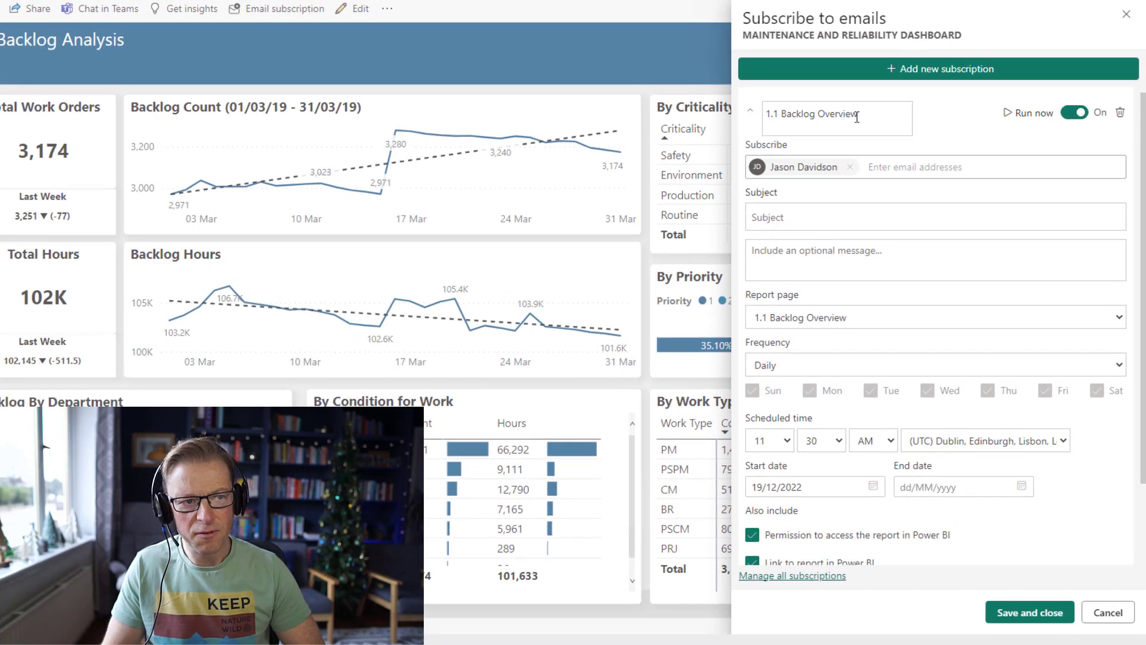
pyautogui.moveTo(822, 170)
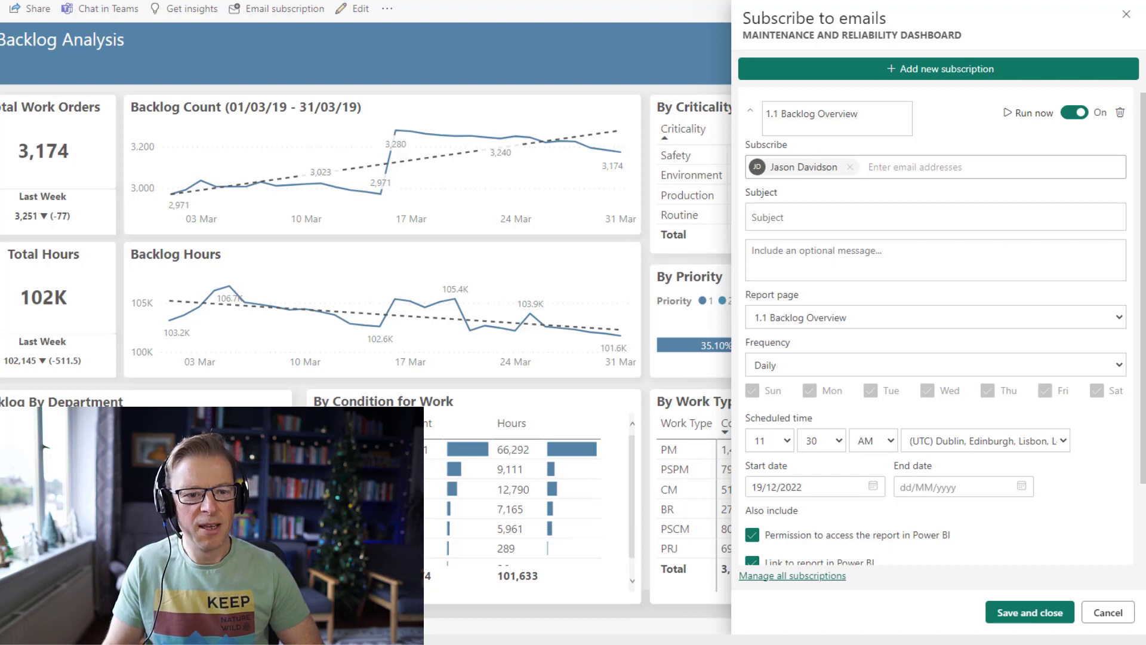
pyautogui.click(1114, 617)
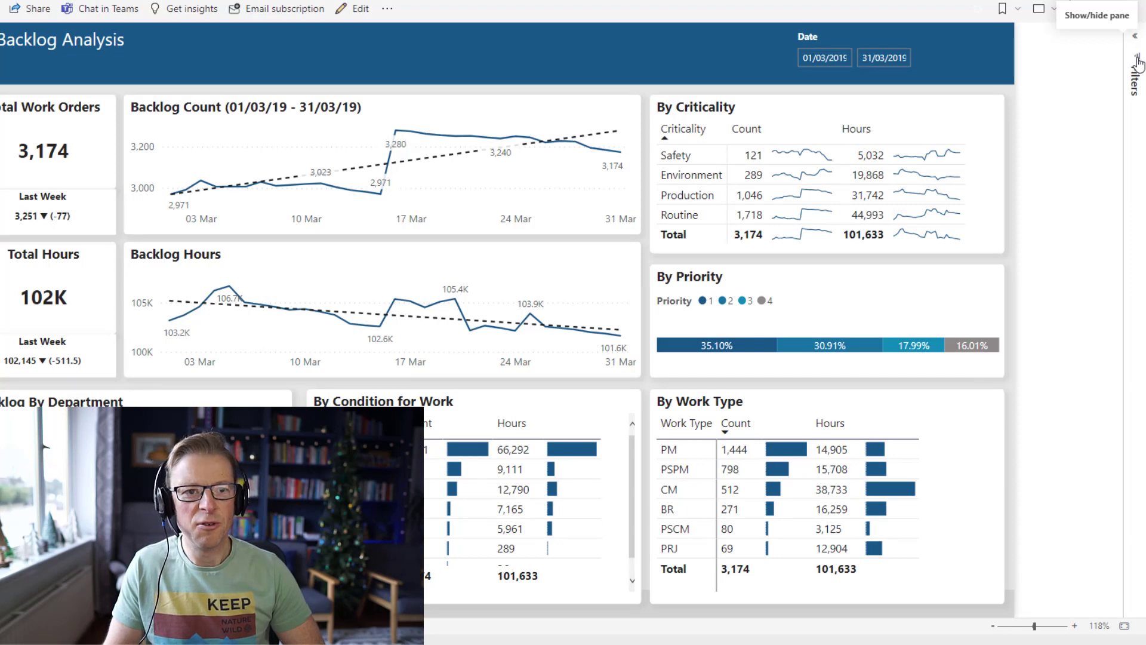
# Step: Filter the report page to the Maintenance department using basic filtering
pyautogui.click(1137, 60)
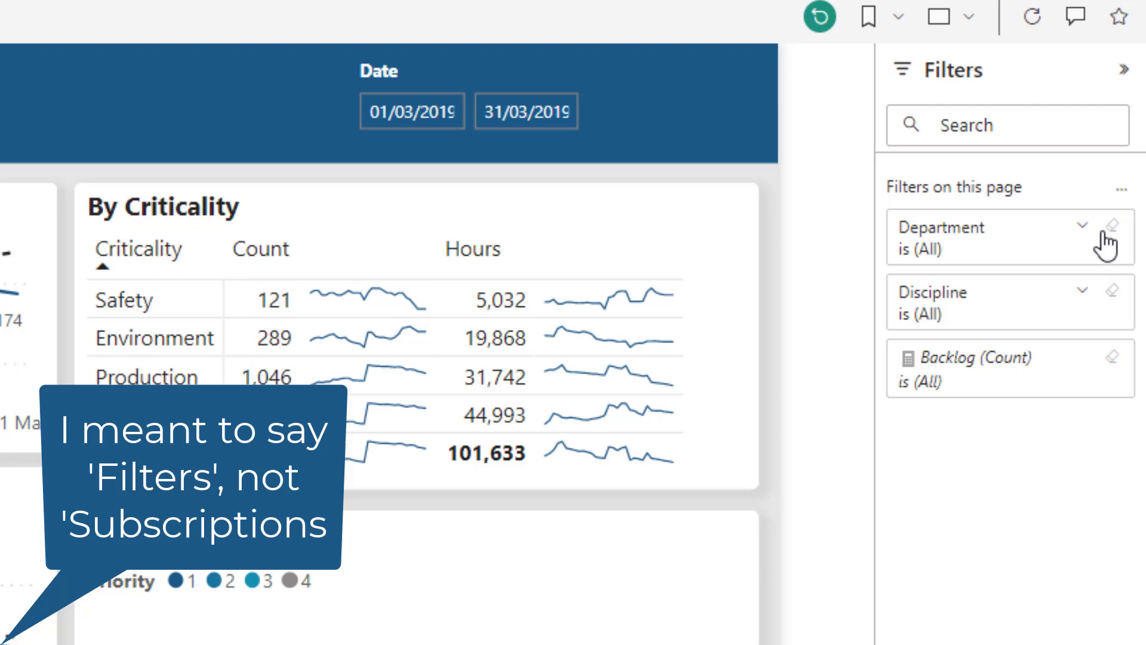
pyautogui.click(1083, 228)
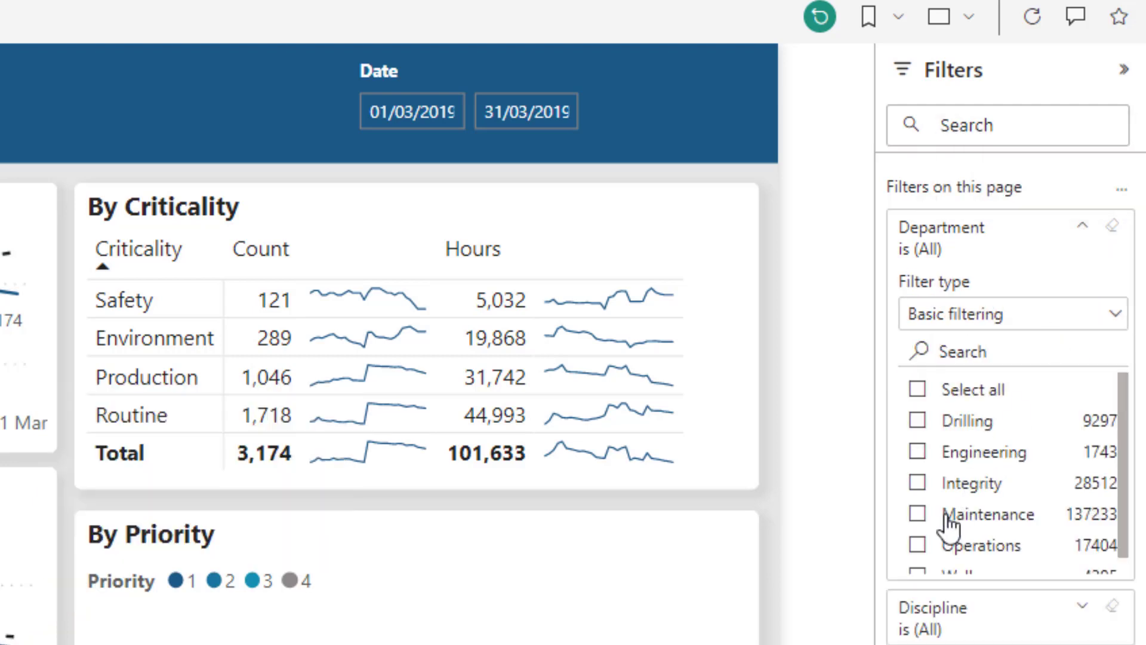
pyautogui.click(917, 515)
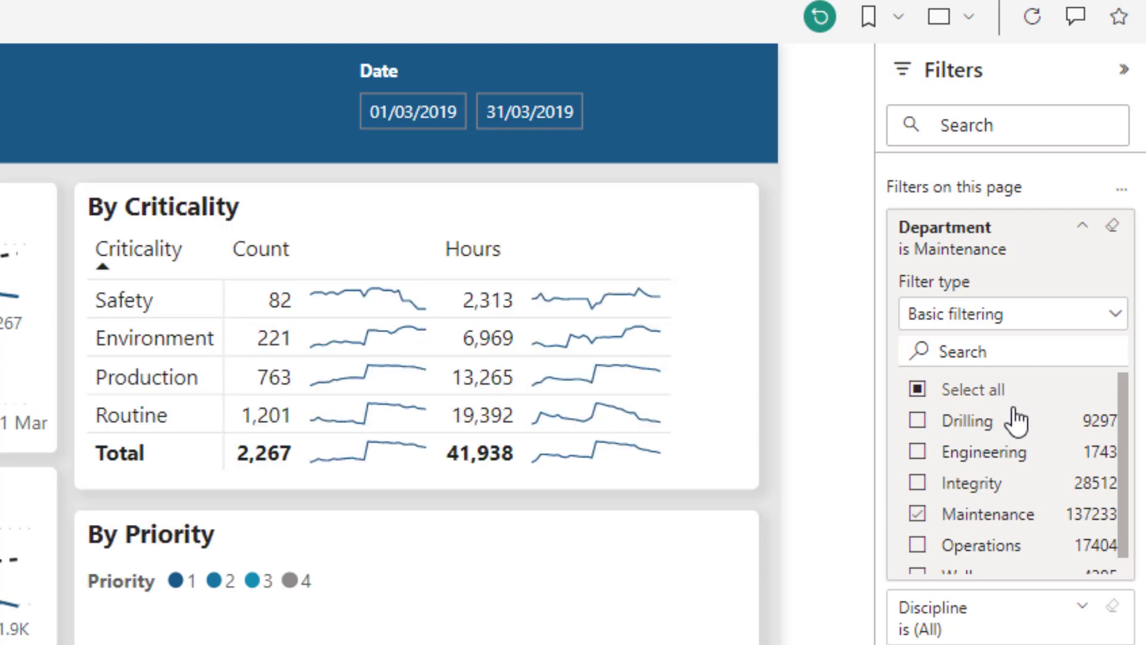
pyautogui.click(1082, 225)
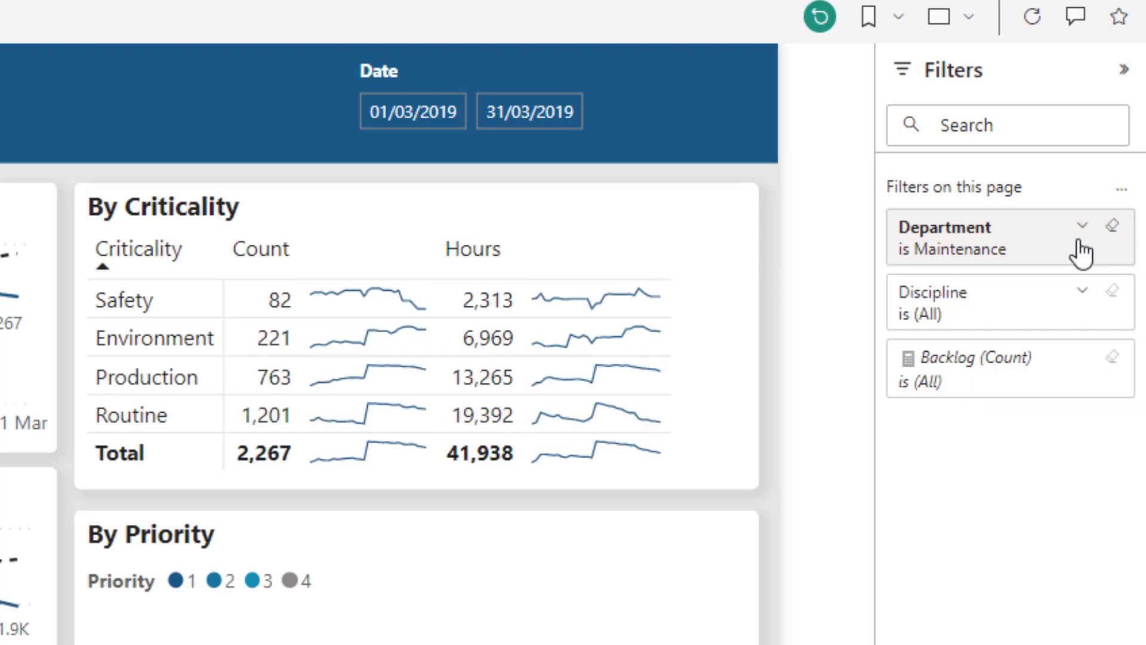
# Step: Filter the page's Discipline field to Mechanical and collapse its filter options
pyautogui.click(1084, 292)
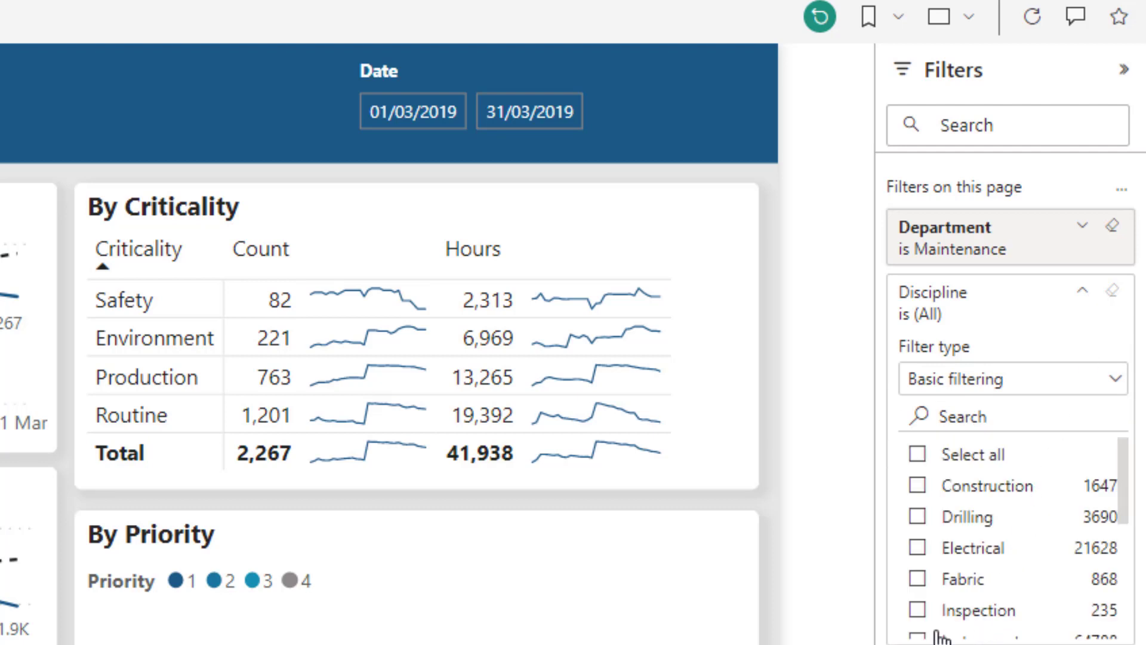
pyautogui.scroll(-4, 949, 600)
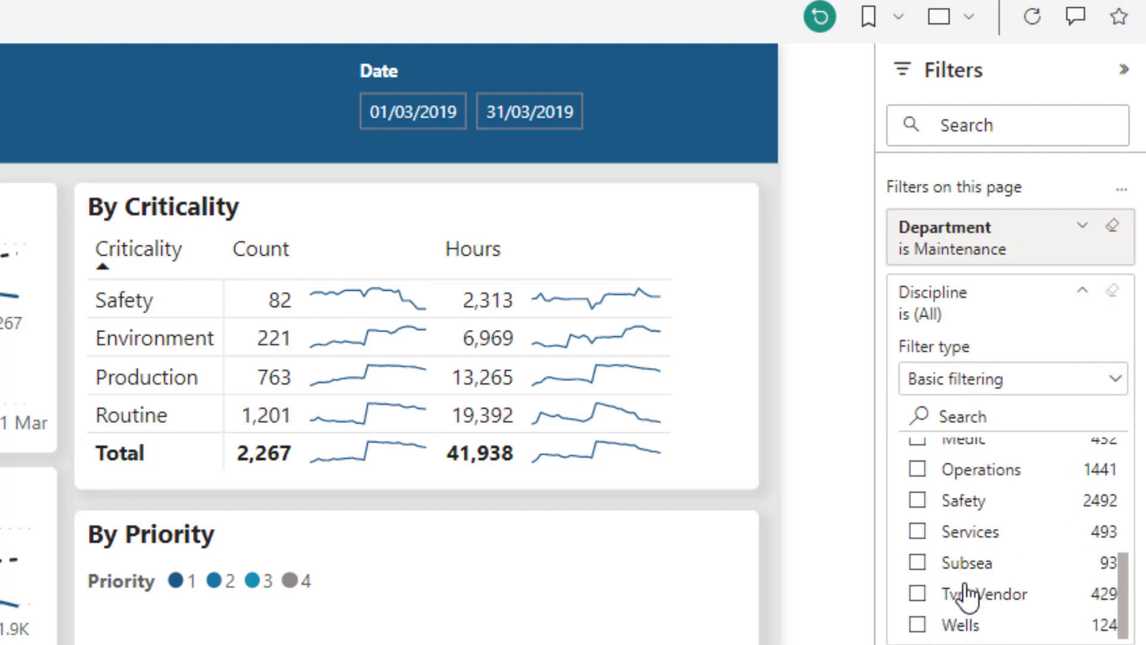
pyautogui.scroll(3, 967, 594)
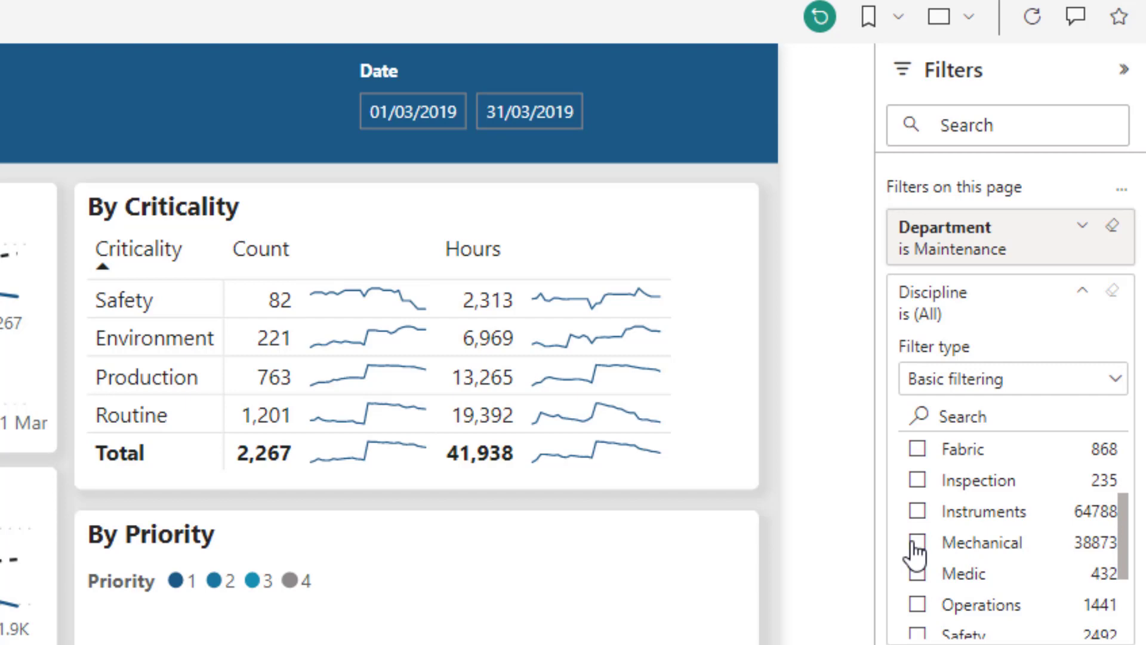
pyautogui.click(917, 544)
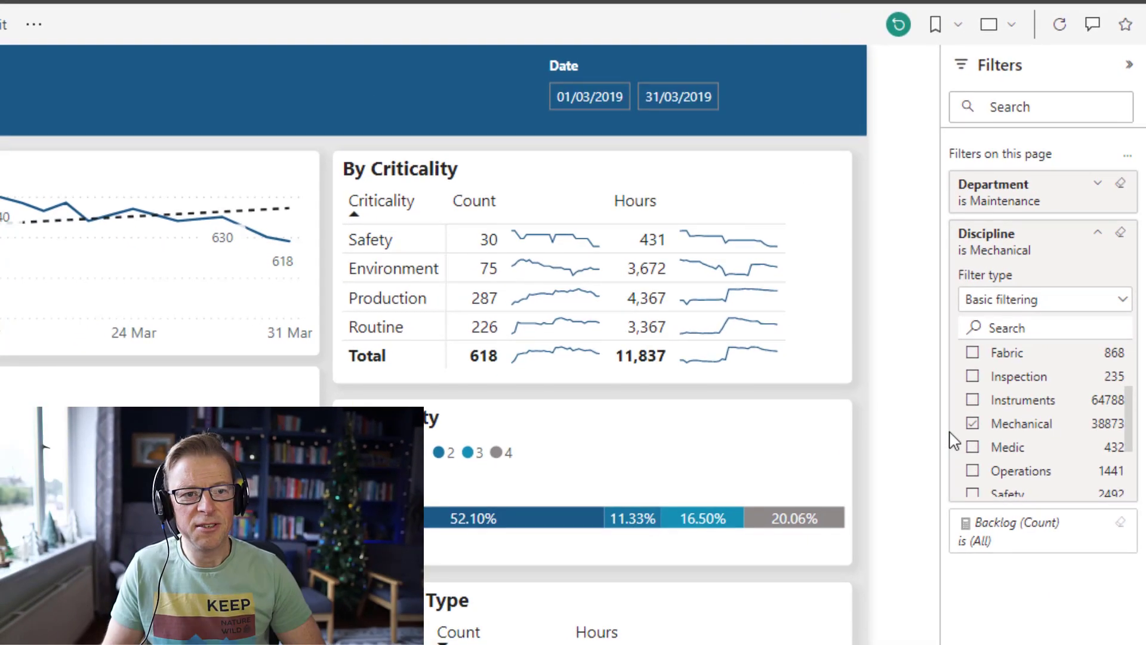
pyautogui.click(1098, 234)
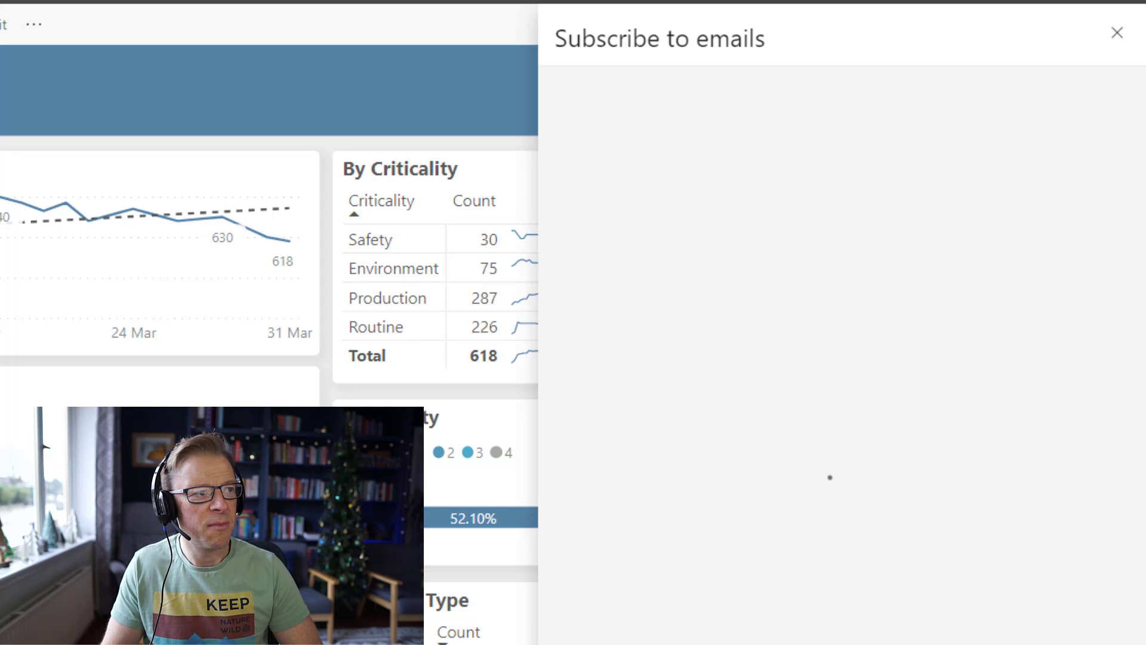
# Step: Start a new email subscription for the filtered page and examine its Include my changes option
pyautogui.click(904, 121)
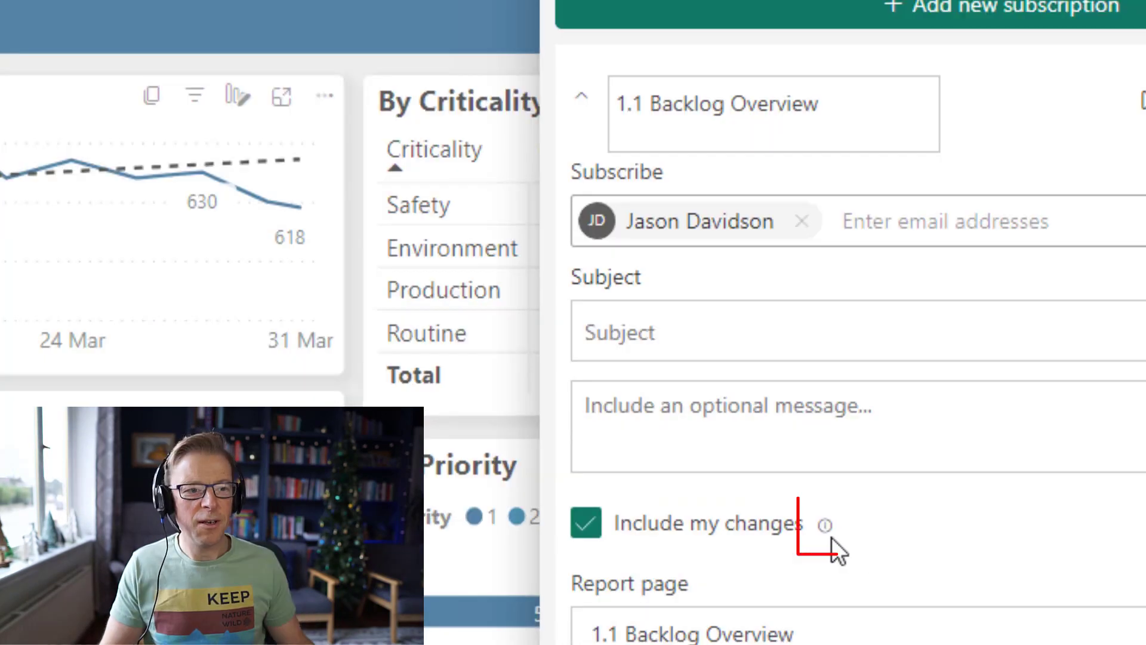
pyautogui.moveTo(825, 524)
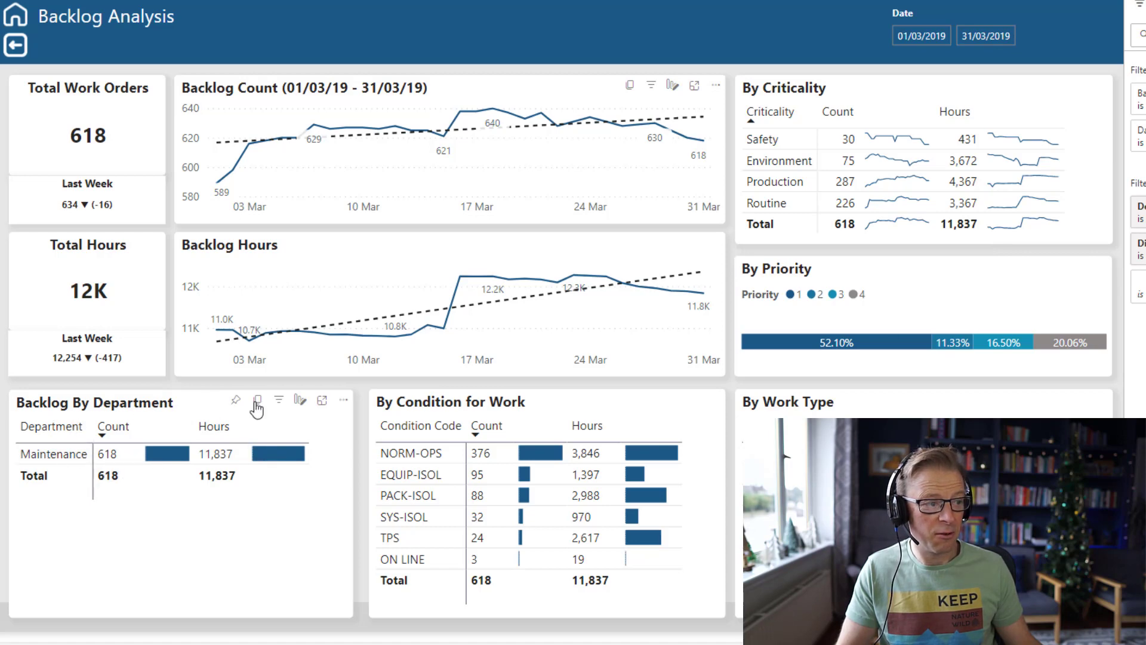
# Step: Personalize the Backlog By Department visual as a stacked column chart with Work Order Status on the X-axis and Count on the Y-axis
pyautogui.click(300, 401)
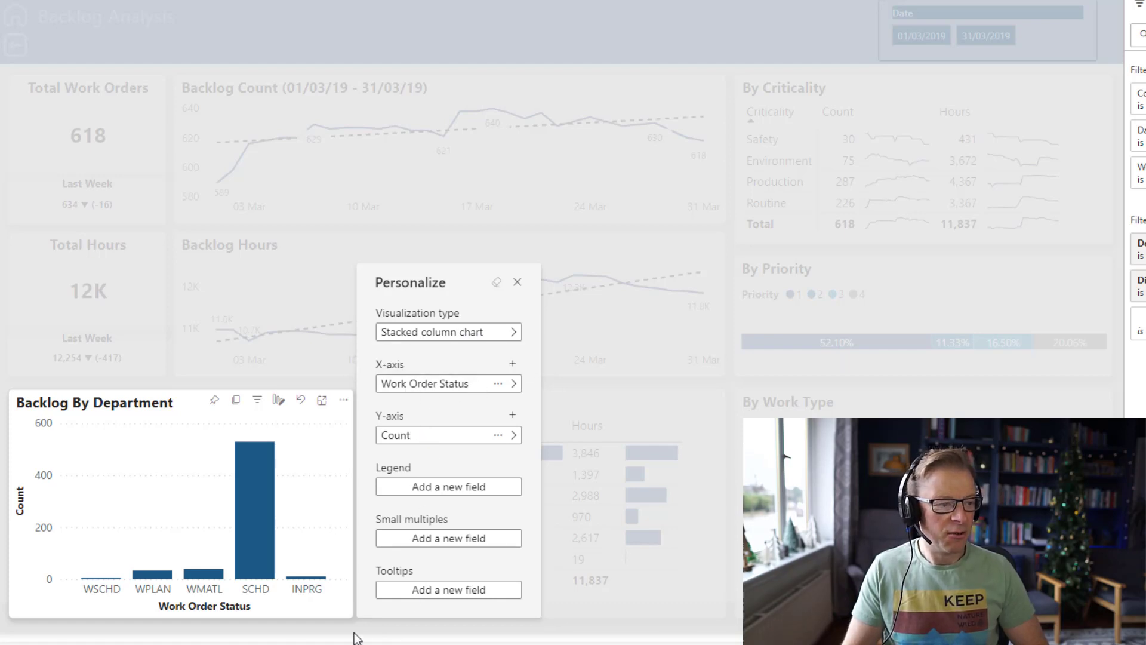
pyautogui.click(519, 283)
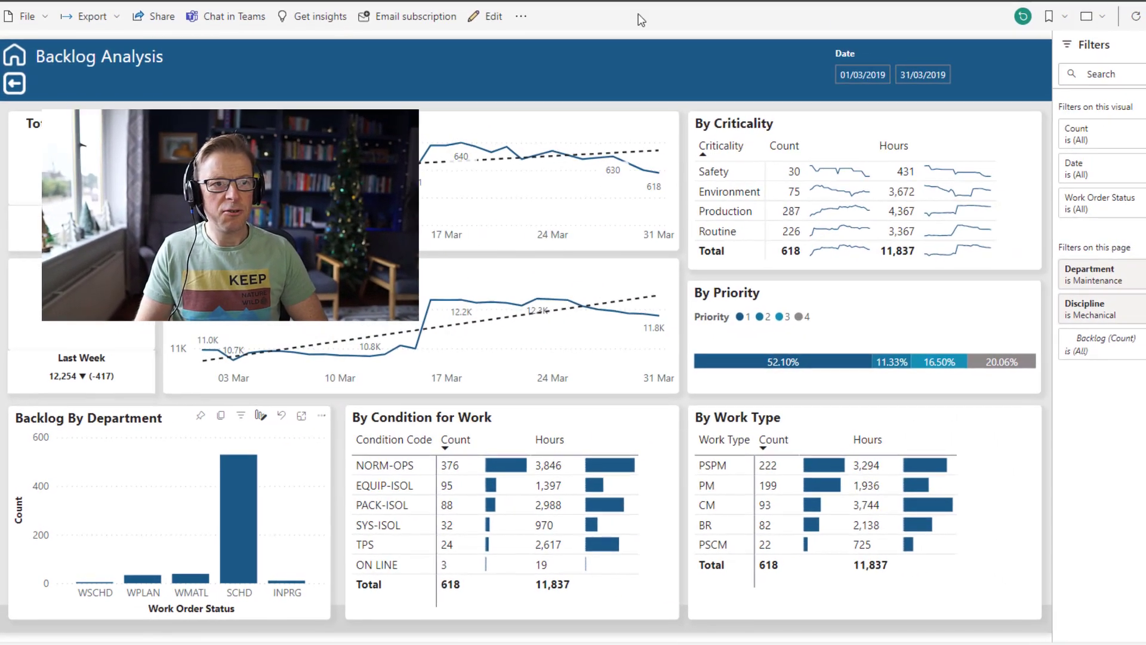
# Step: Add a new email subscription to the report with the subject "Backlog Overview for Mechanical Maintenance Work Orders"
pyautogui.click(394, 19)
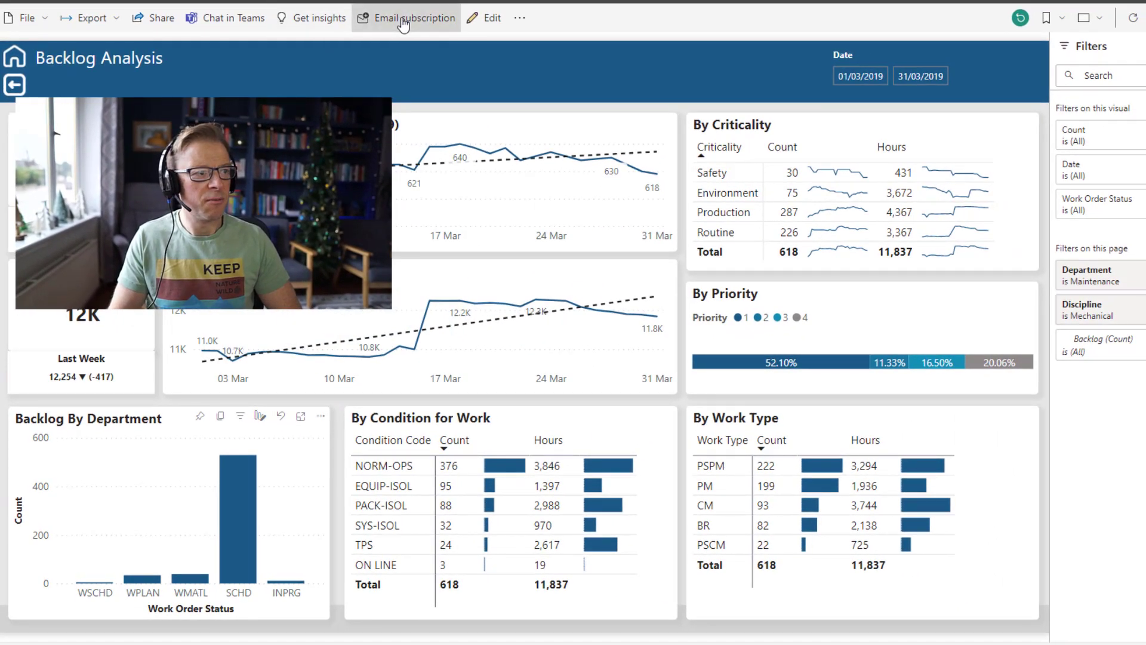
pyautogui.click(973, 85)
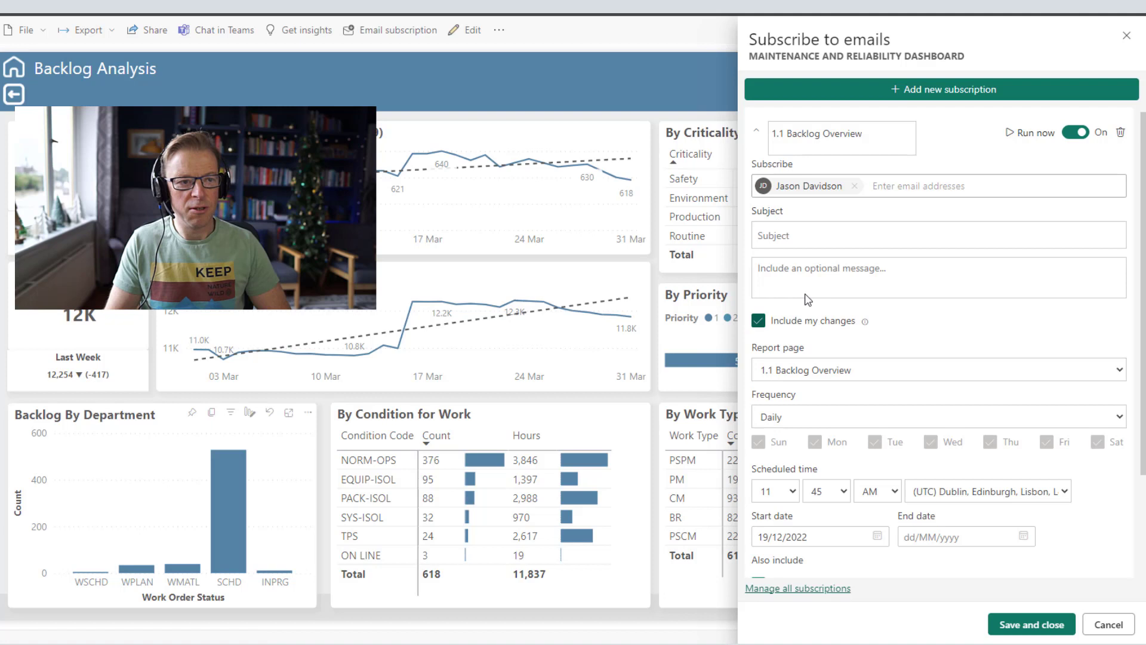
pyautogui.click(803, 236)
pyautogui.write('Backlog Overview for Mechanical Maintenance Work Orders')
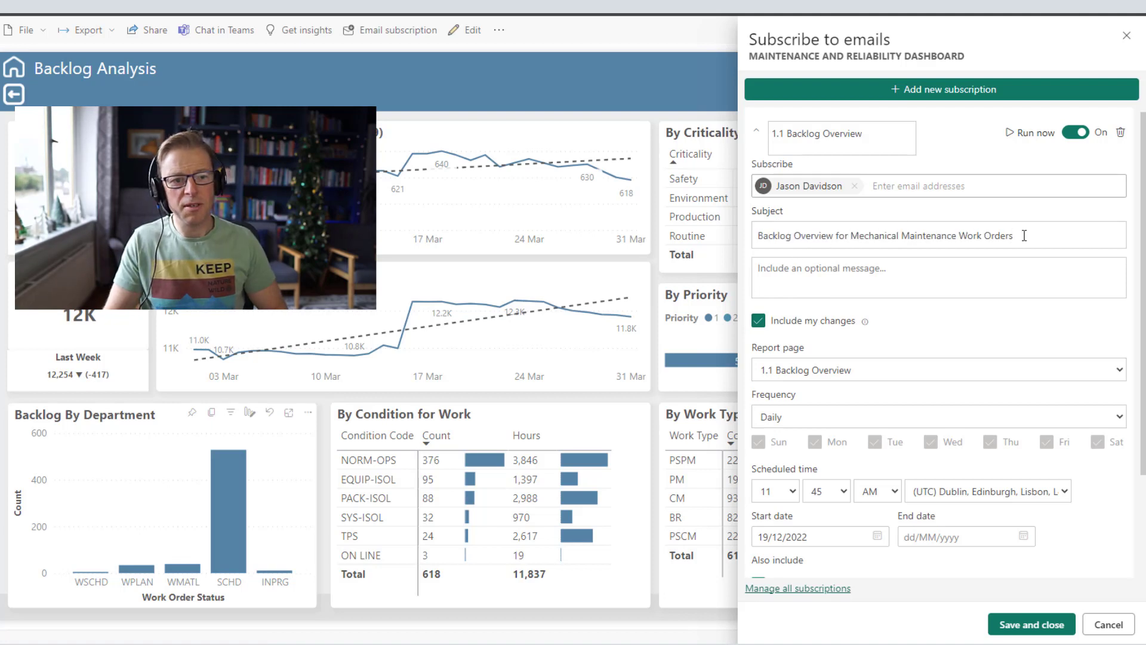
# Step: Schedule the subscription weekly on Monday, Wednesday and Friday only, and save it
pyautogui.scroll(-2, 896, 389)
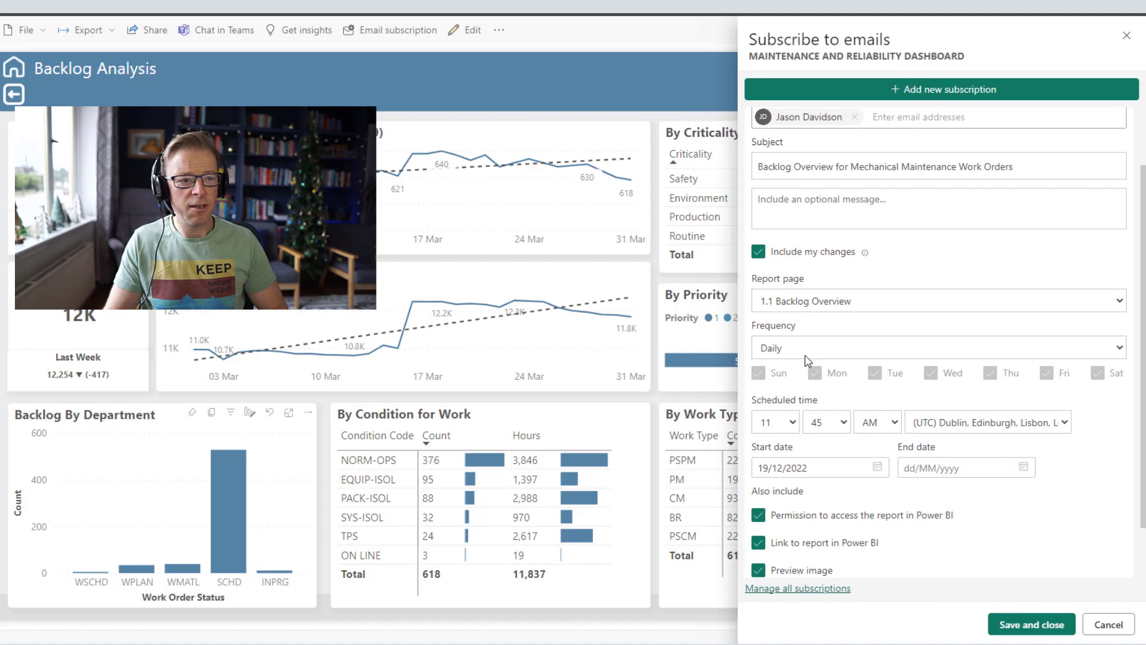
pyautogui.click(808, 353)
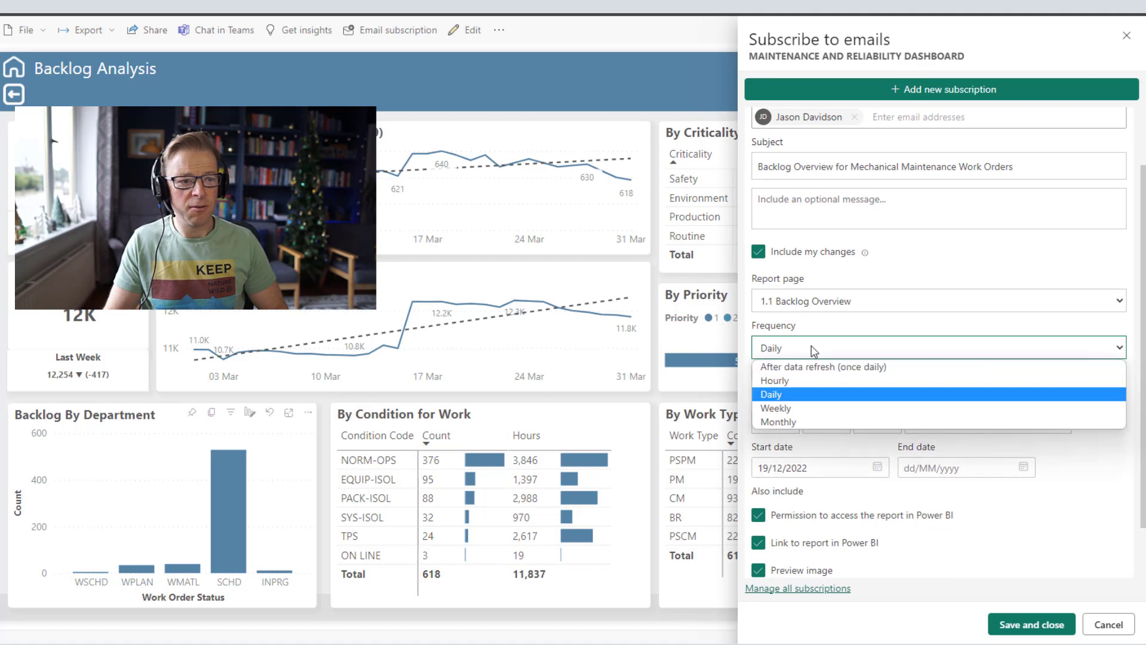
pyautogui.click(800, 408)
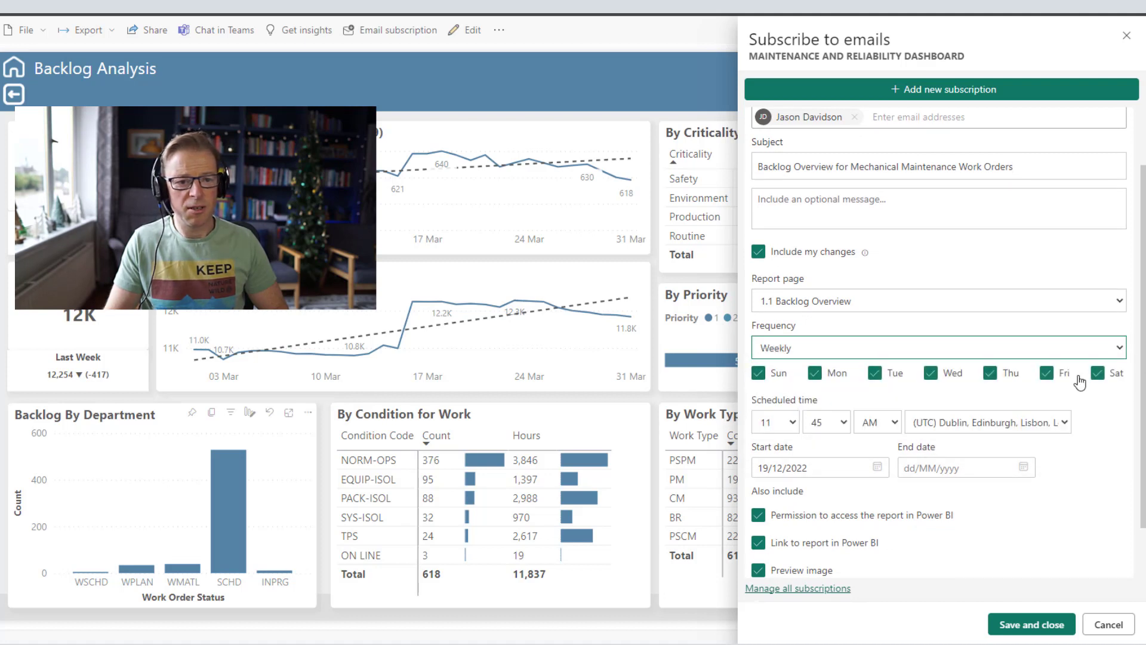
pyautogui.click(759, 372)
pyautogui.click(815, 373)
pyautogui.click(931, 373)
pyautogui.click(1046, 373)
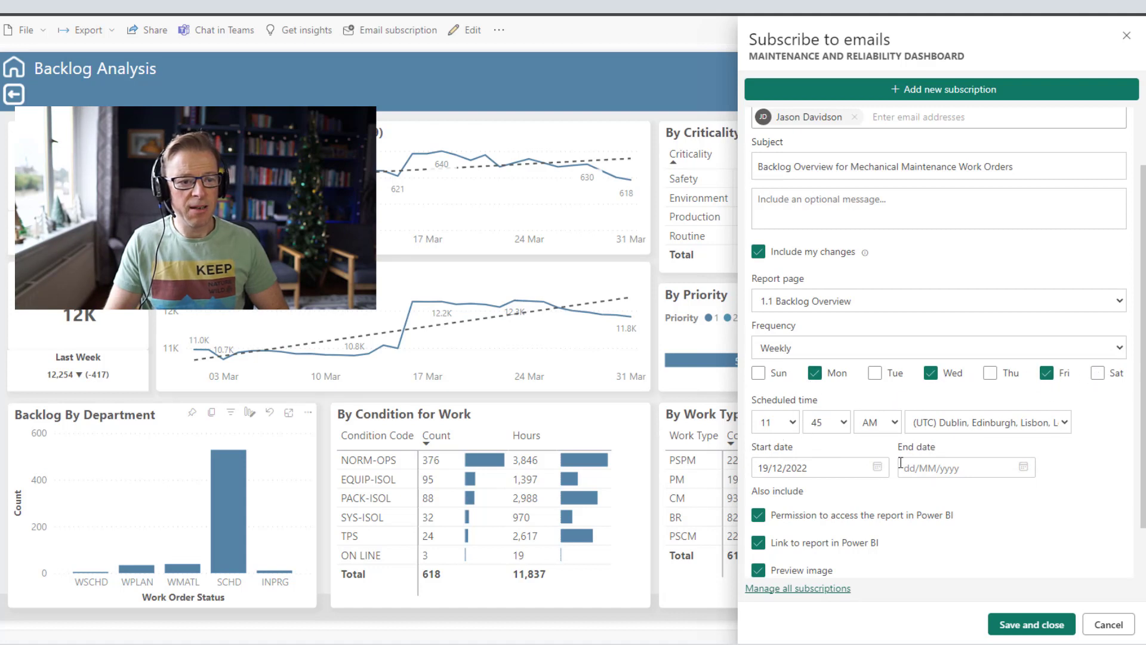
pyautogui.scroll(-2, 901, 465)
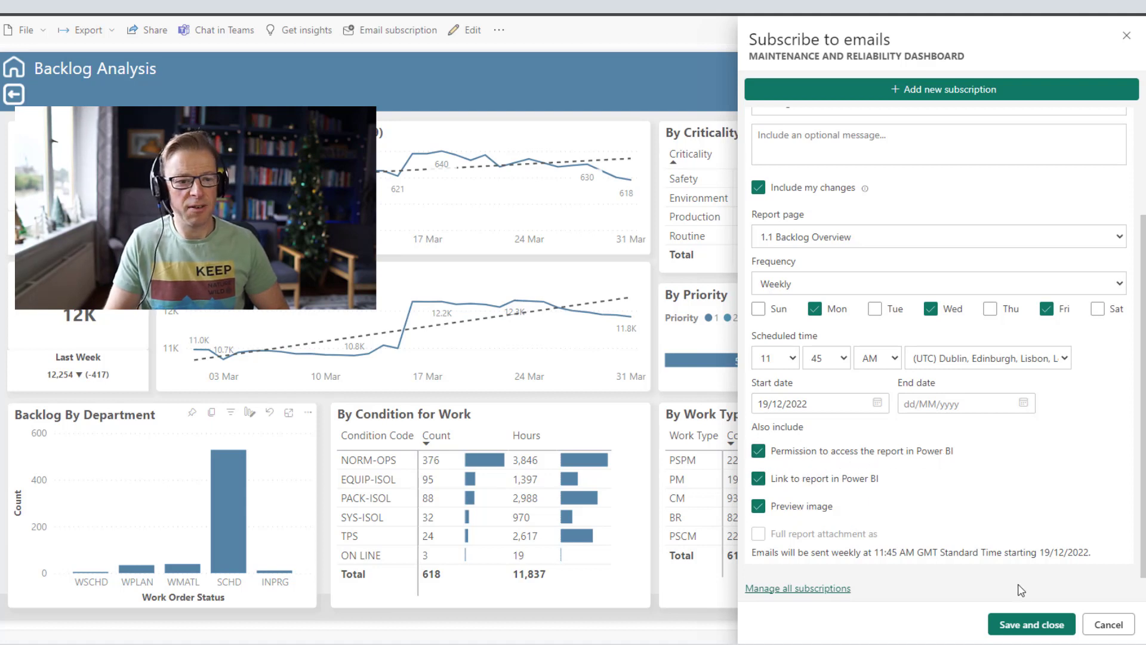
pyautogui.click(1018, 624)
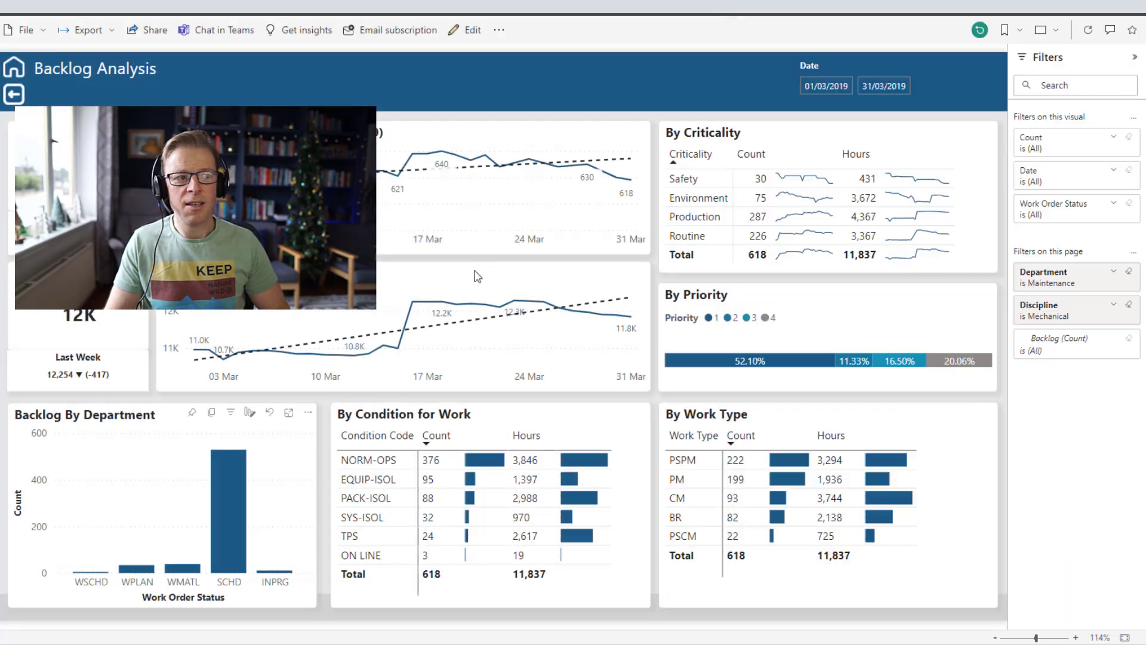
# Step: Return to the email subscriptions and open the report from the delivered 1.1 Backlog Overview email
pyautogui.click(374, 32)
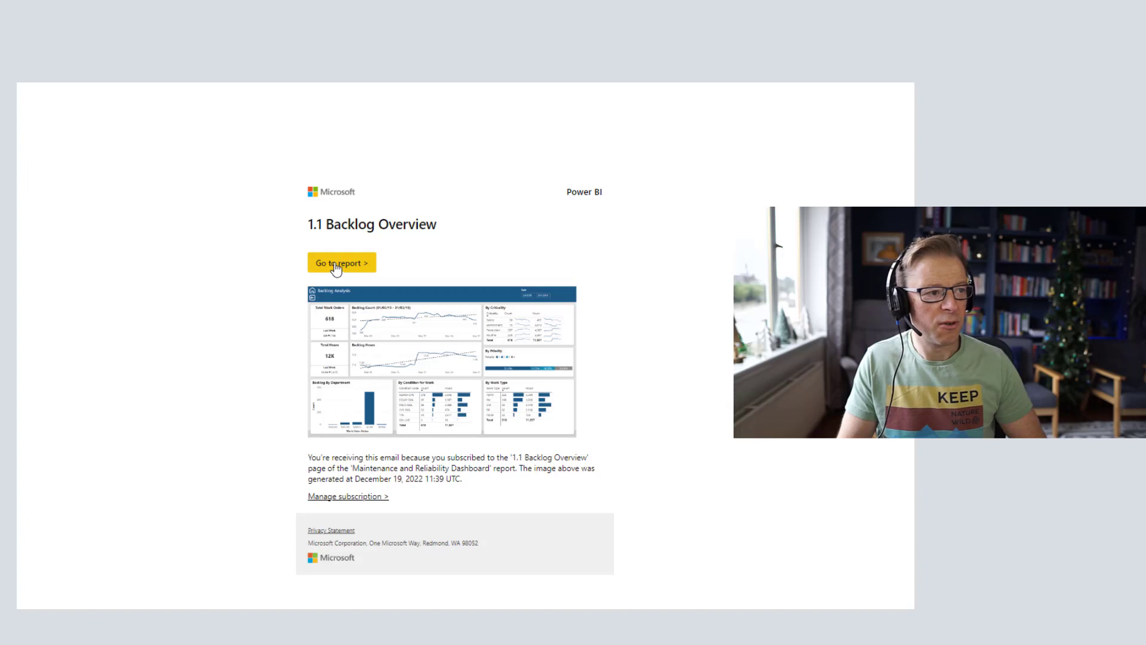
pyautogui.click(336, 264)
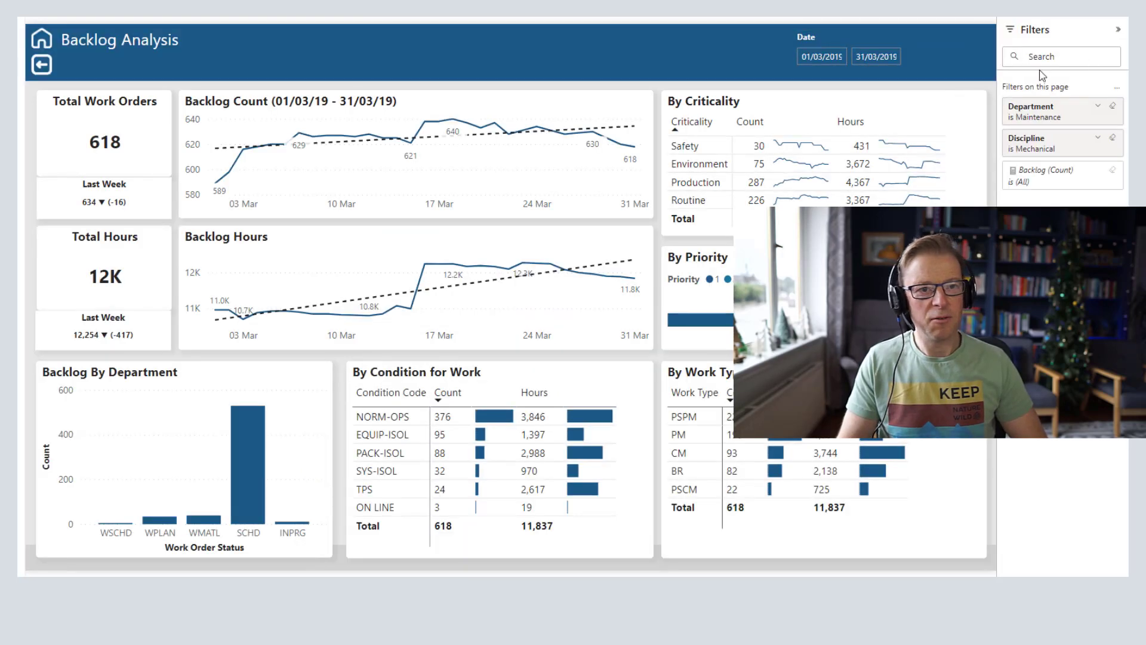